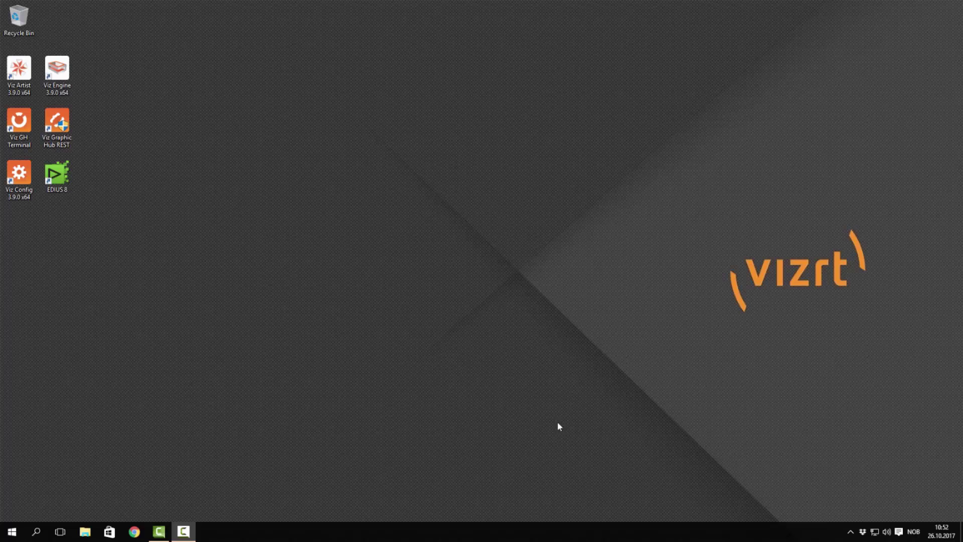
- Launch EDIUS 8 from its desktop shortcut to reach the Start Project dialog
left_click(49, 176)
double_click(50, 175)
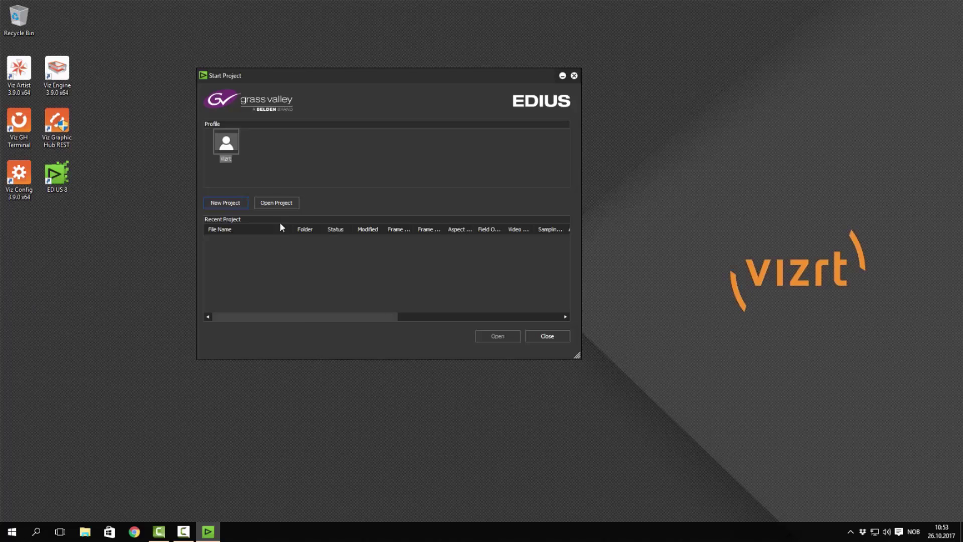
- Create a new project named 'Vizrt Demo' with the HD 1280x720 50p 16:9 8bit preset
left_click(233, 202)
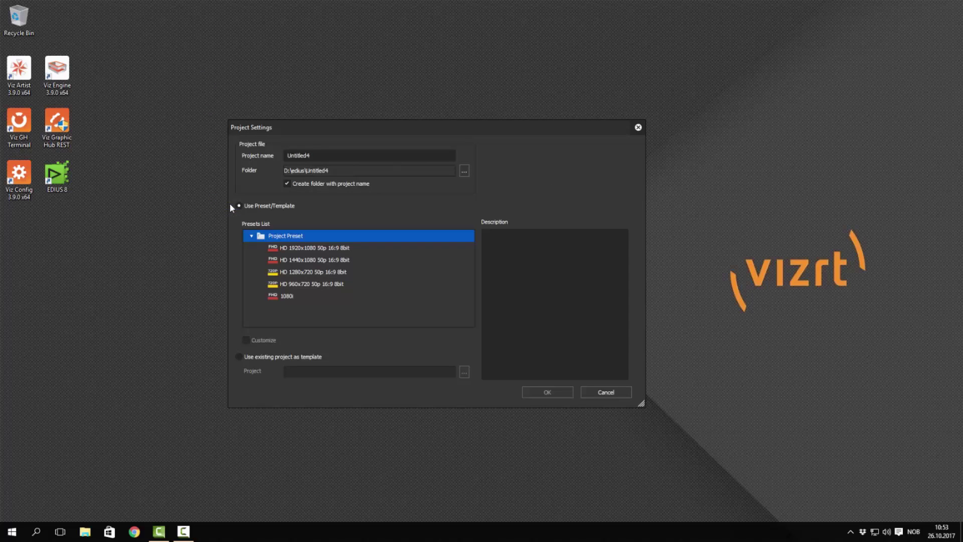
left_click(306, 272)
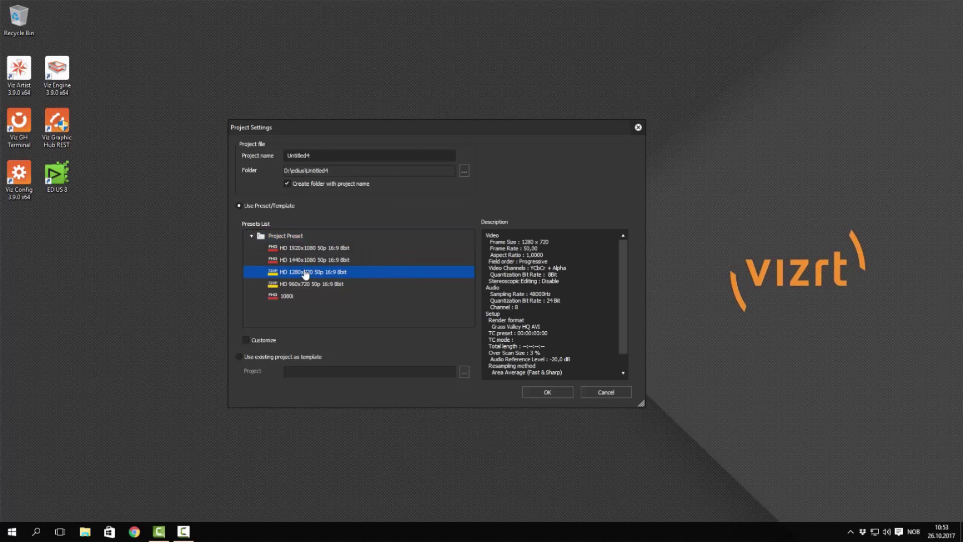
left_click(282, 155)
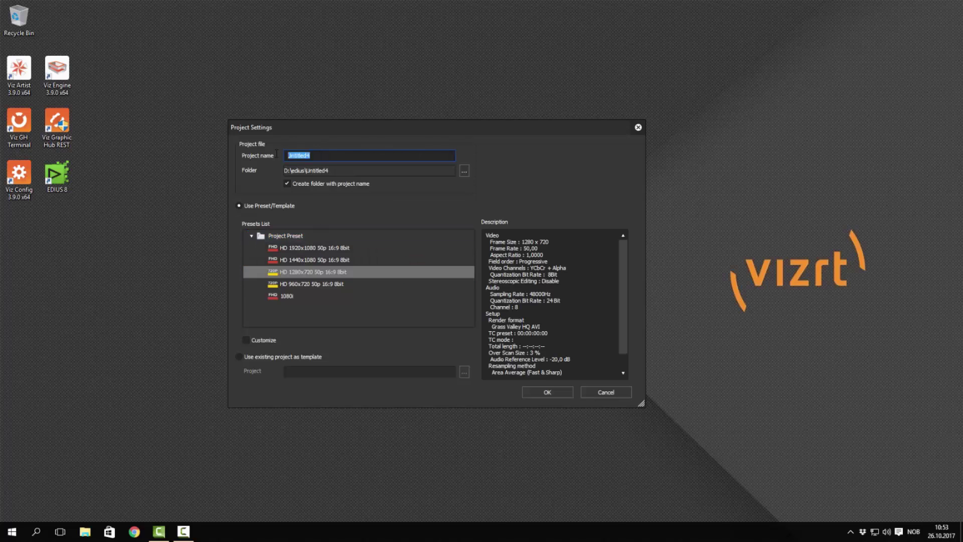
type("Vizrt Demo")
left_click(555, 394)
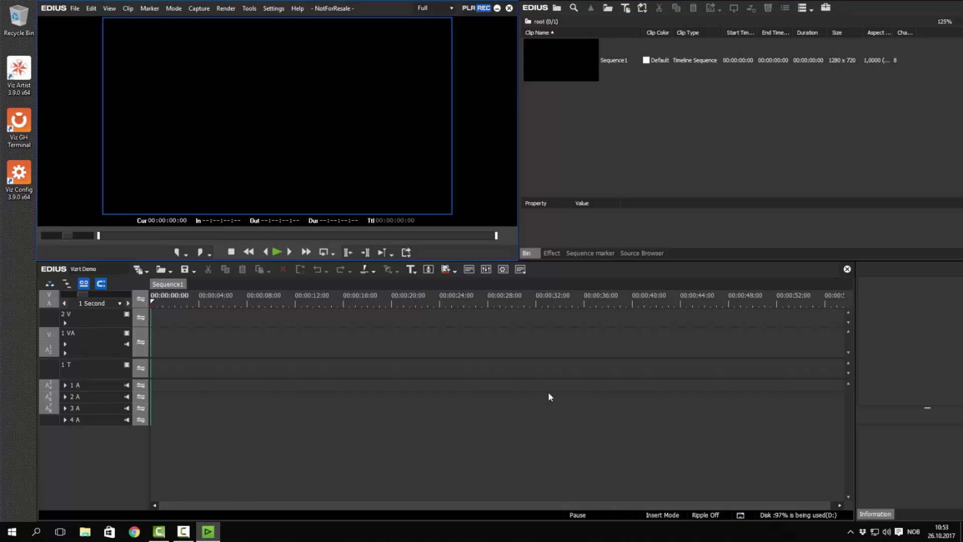
- Add ED_HD.avi to the bin and drag it to the start of the 1 VA track
right_click(588, 115)
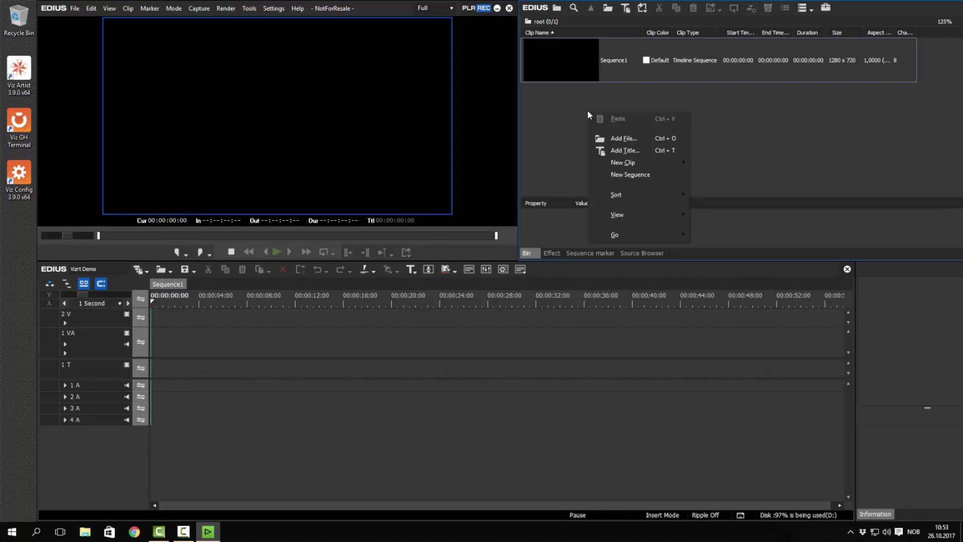
left_click(619, 139)
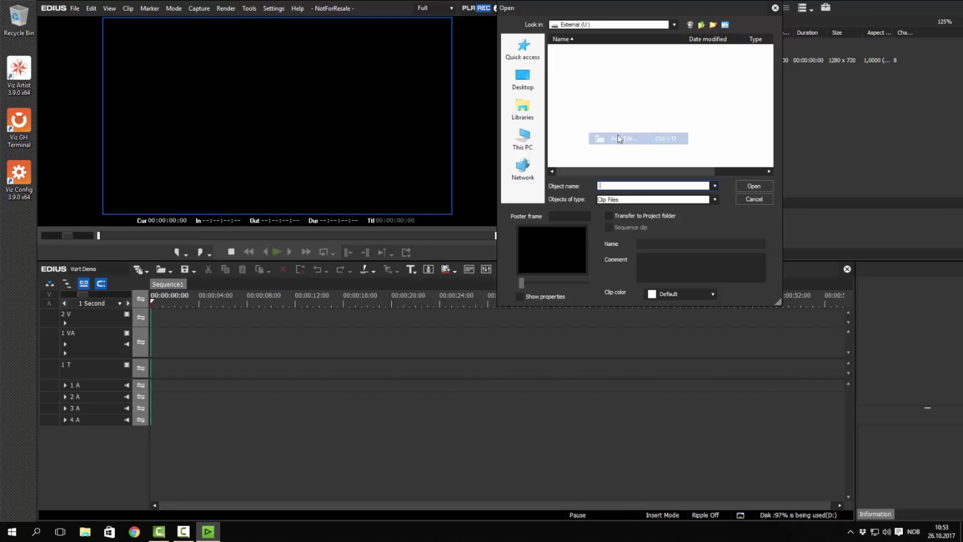
left_click(590, 107)
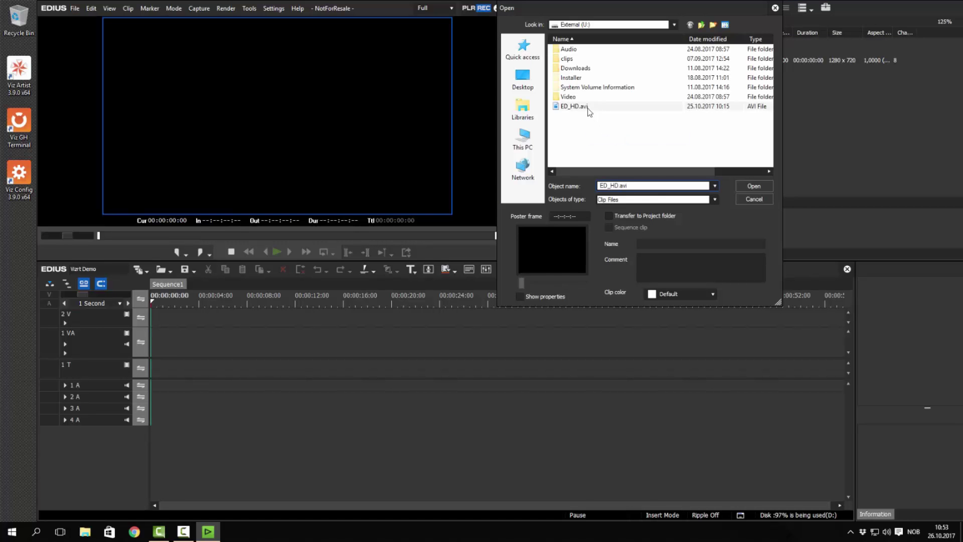
left_click(757, 187)
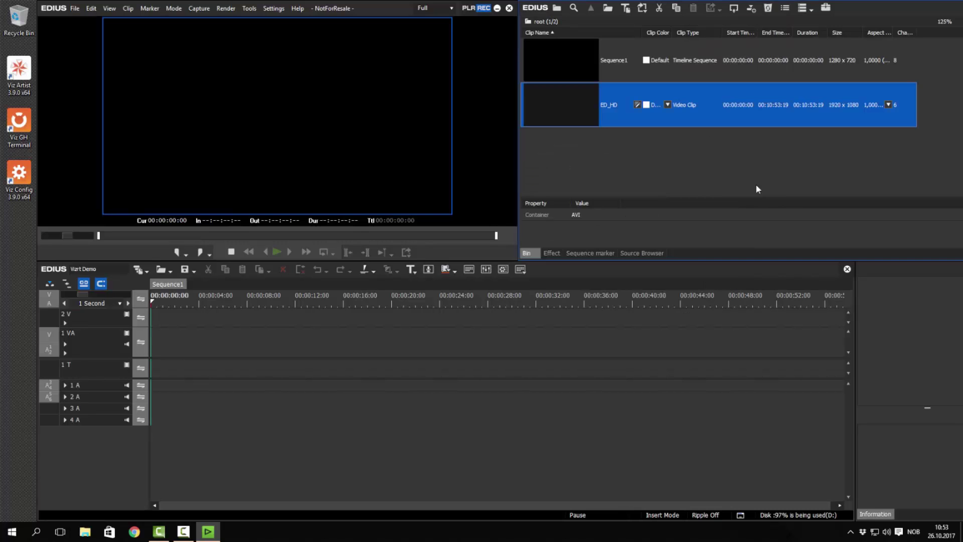
left_click_drag(559, 103, 153, 343)
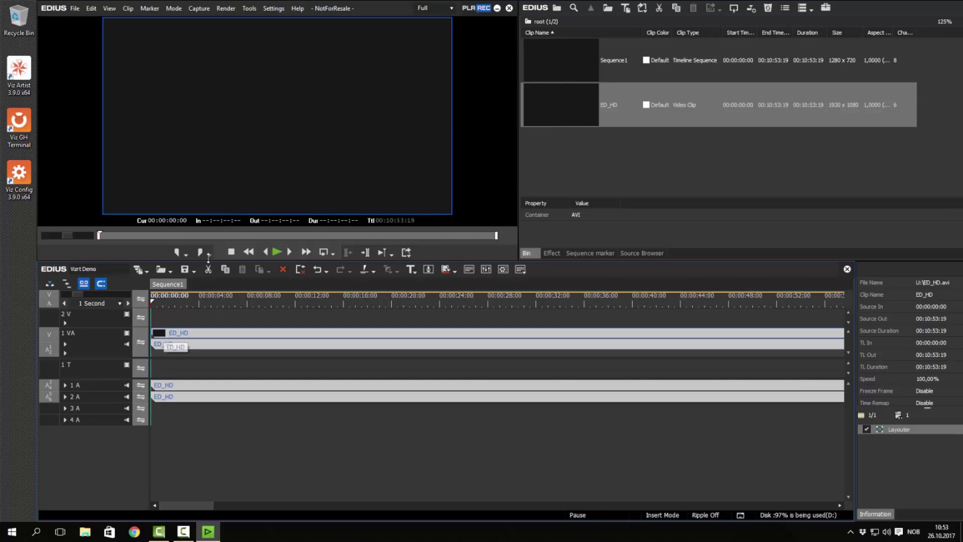
- Set the Vizrt Graphics Plugin's Specific Viz Engine to bgo-frame1:50007, review Advanced settings, and save
left_click(249, 9)
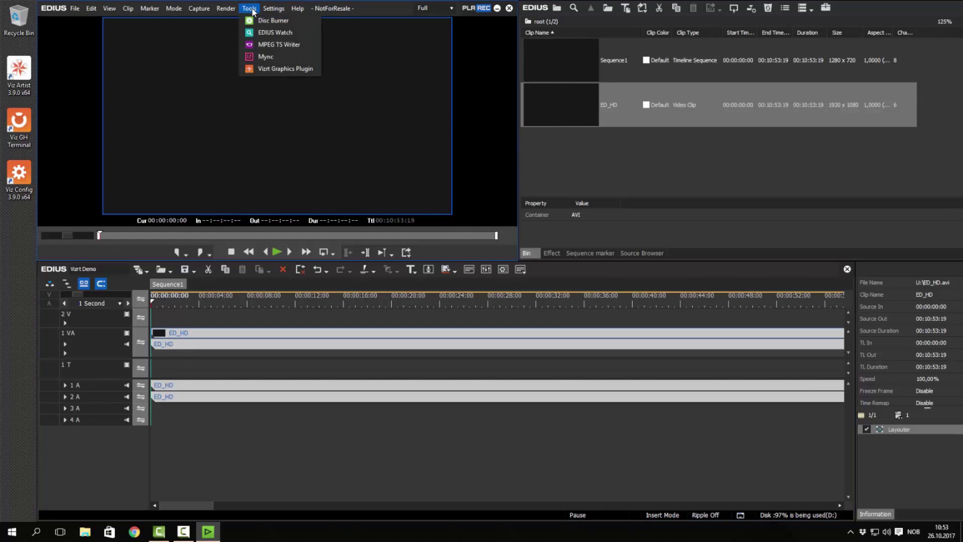
left_click(265, 70)
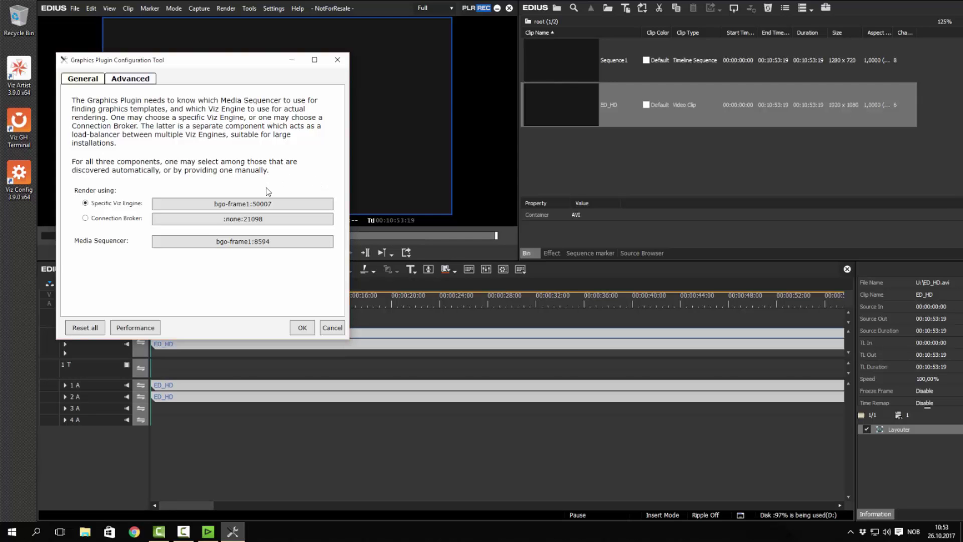
left_click(243, 203)
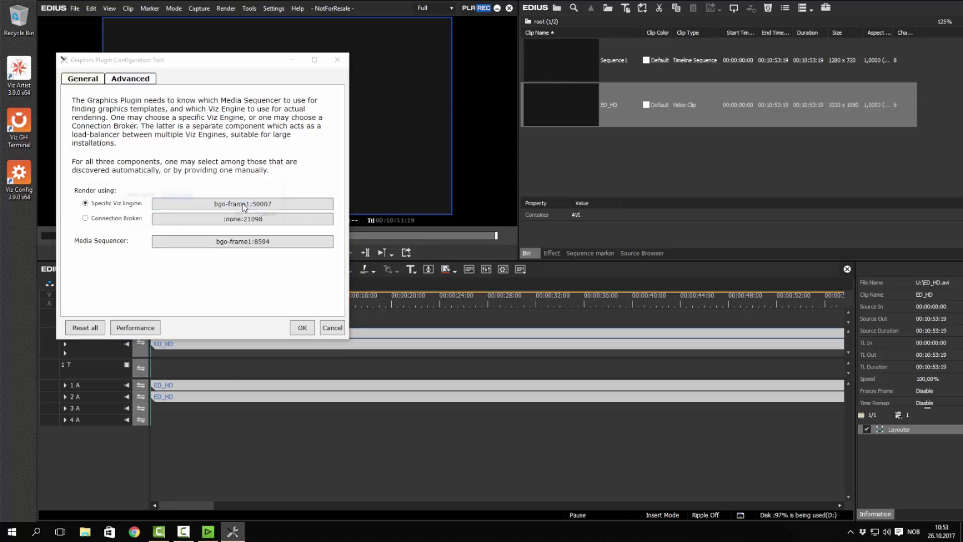
key("Return")
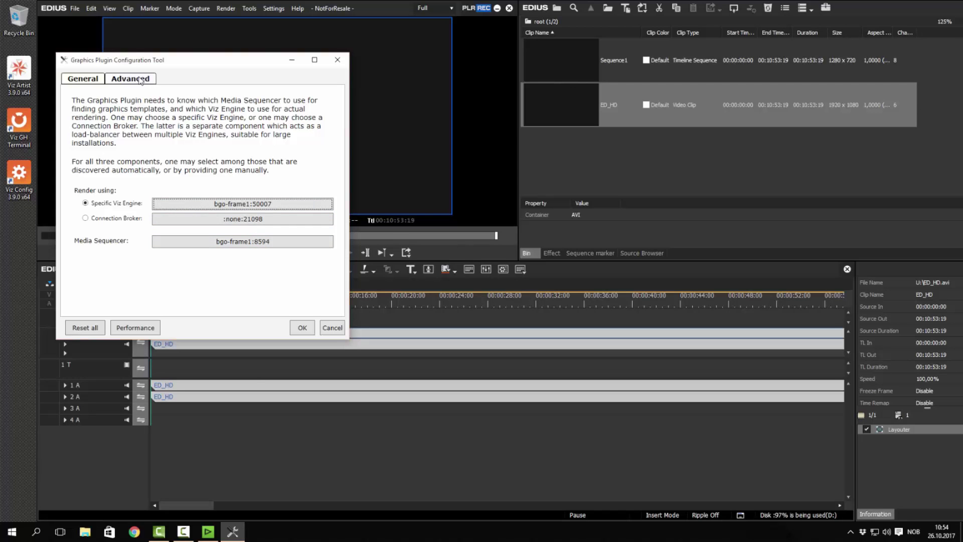
left_click(140, 79)
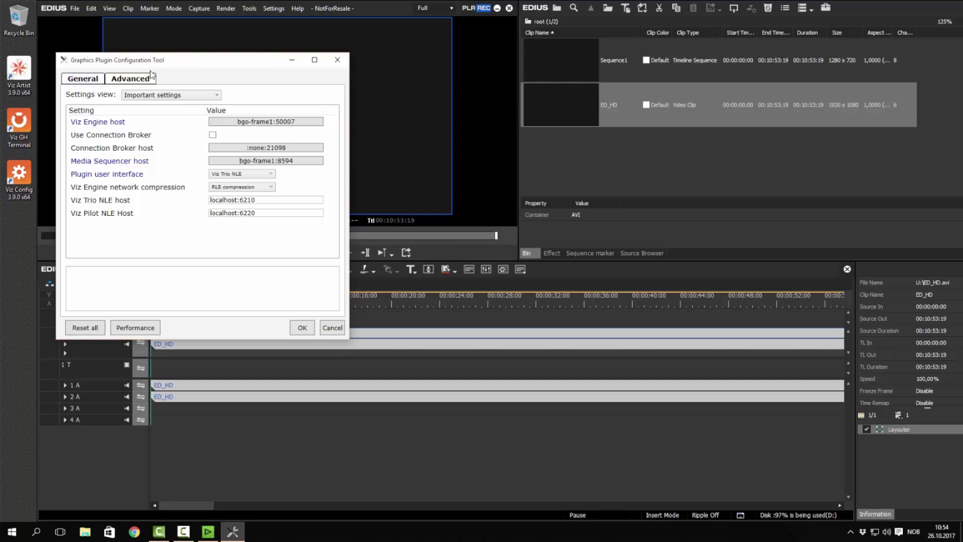
left_click(302, 327)
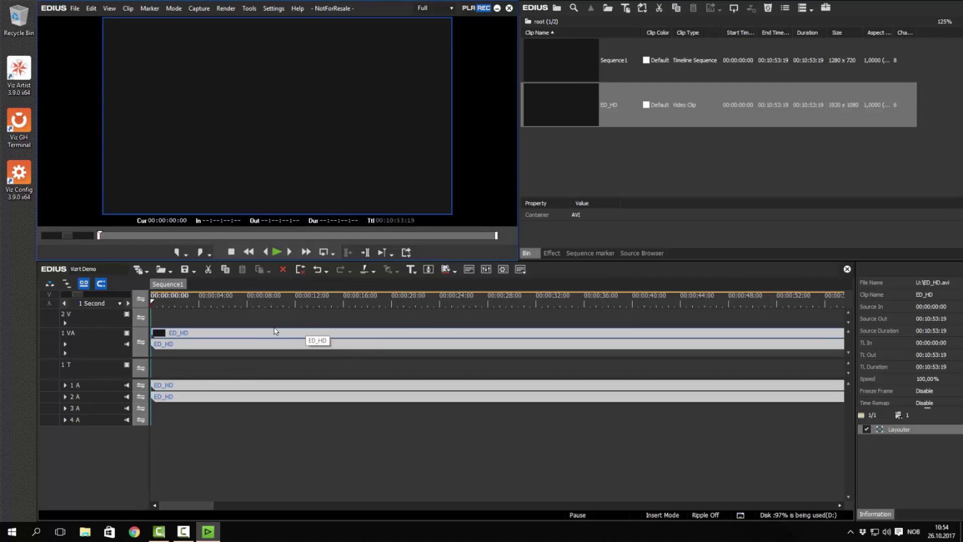
- Insert a New Clip > Vizrt Graphics Plugin on track 2V at 00:00:03:20, launching Viz Trio
left_click(196, 315)
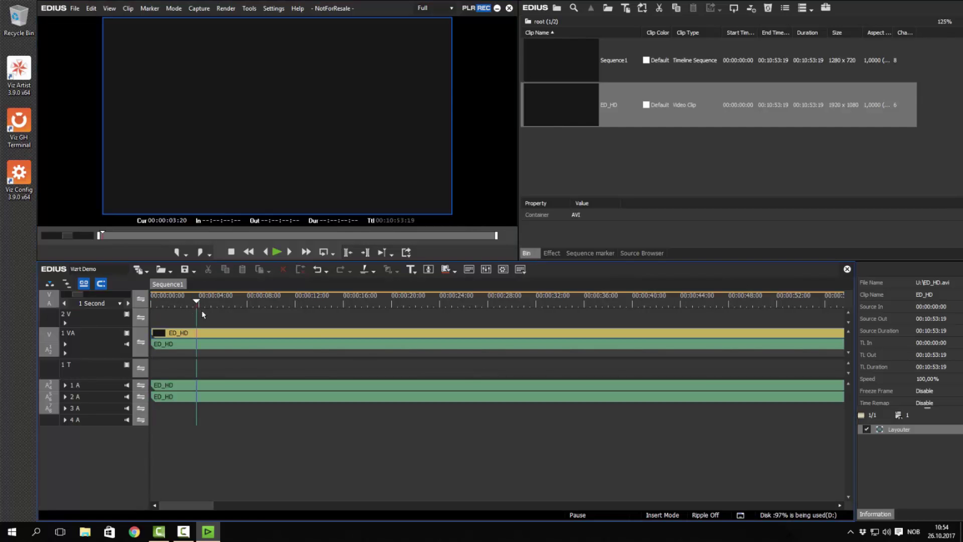
right_click(203, 315)
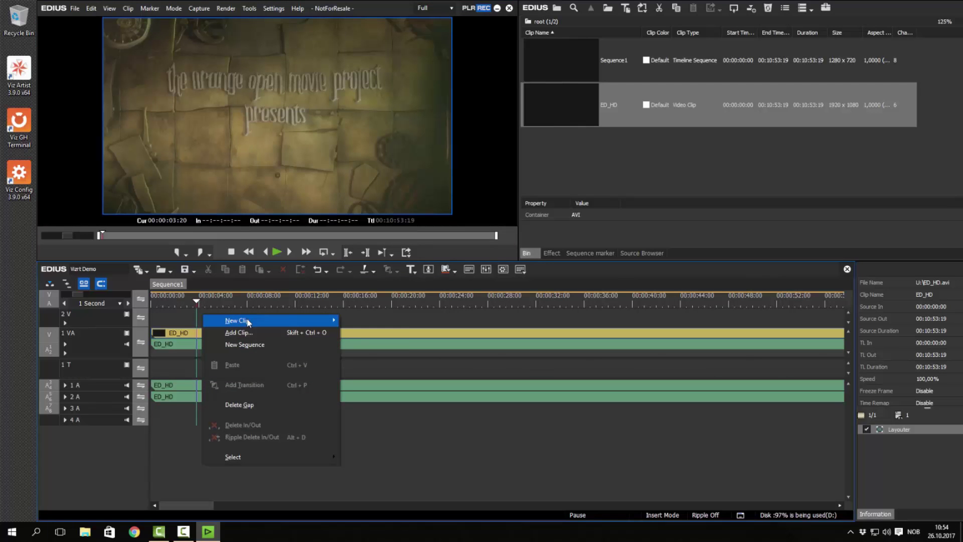
mouse_move(252, 321)
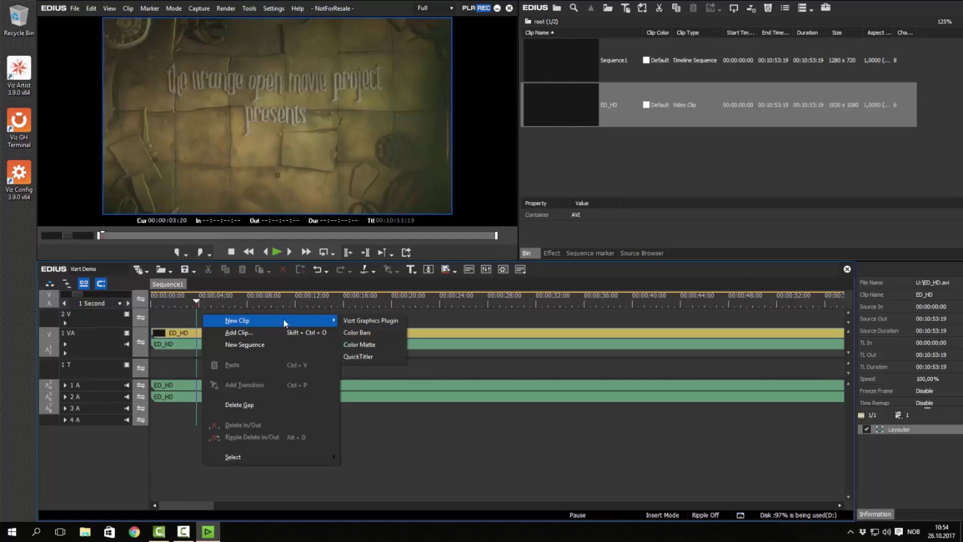
left_click(360, 322)
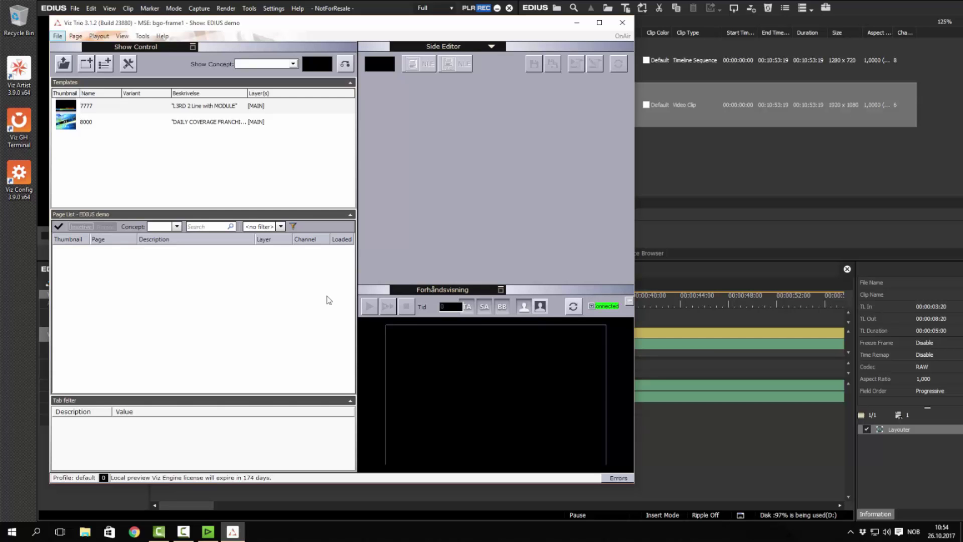
- Fill template 7777 with 'EDIUS', 'VIZRT' and 'Graphics Plugin 2.0 demo', then render it into EDIUS
left_click(95, 108)
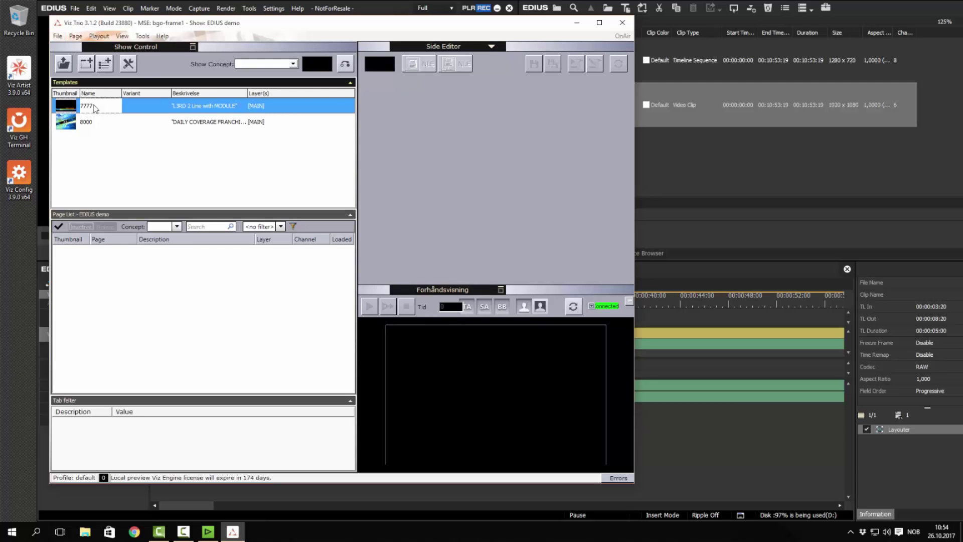
double_click(200, 106)
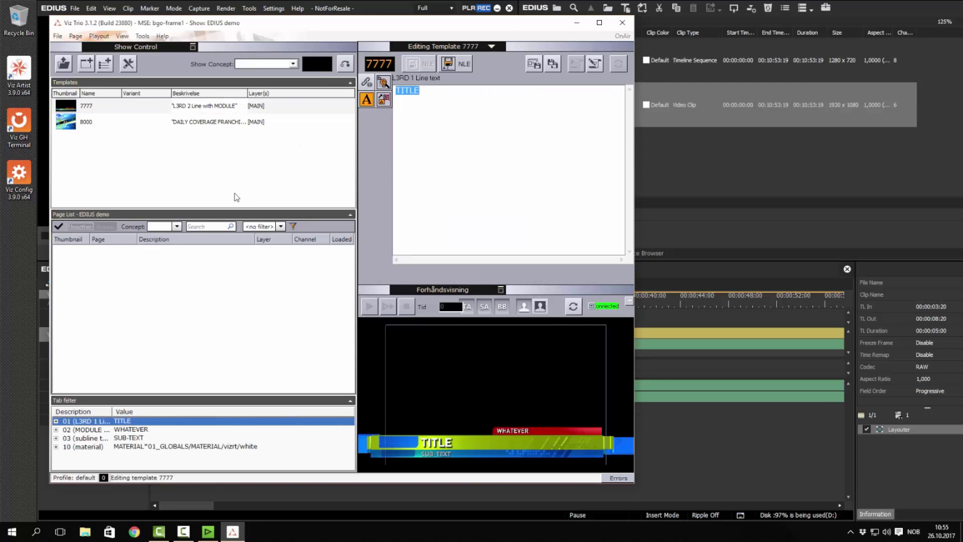
left_click(449, 98)
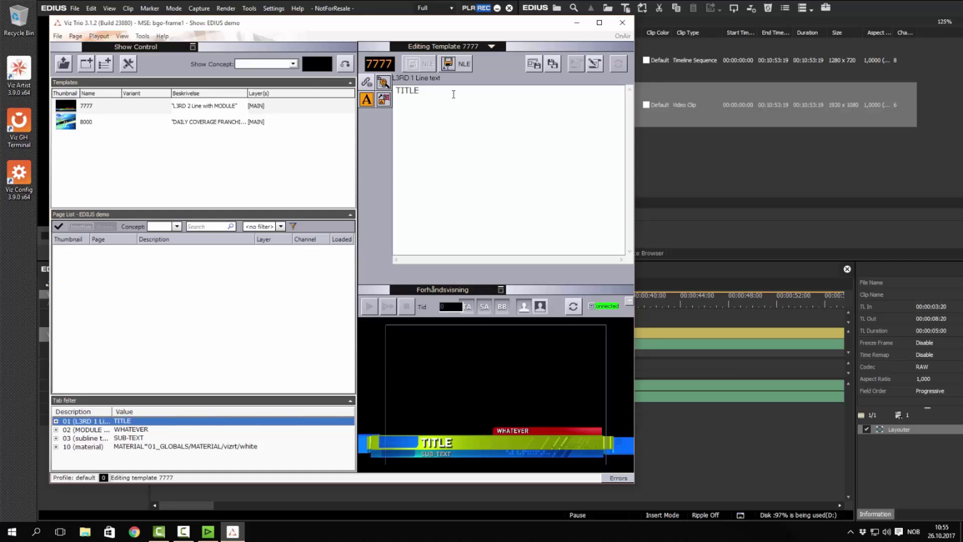
double_click(448, 98)
type("EDIUS")
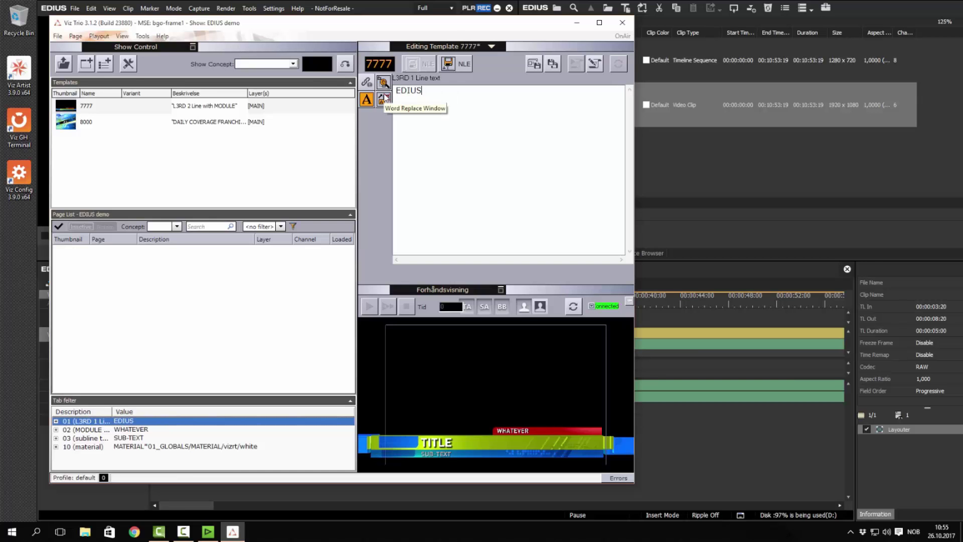
left_click(135, 431)
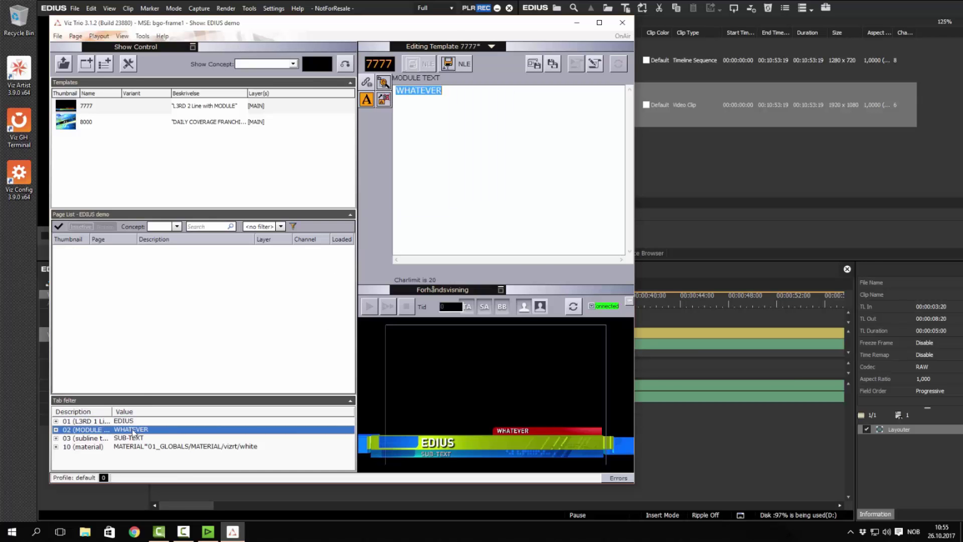
type("VIZRT")
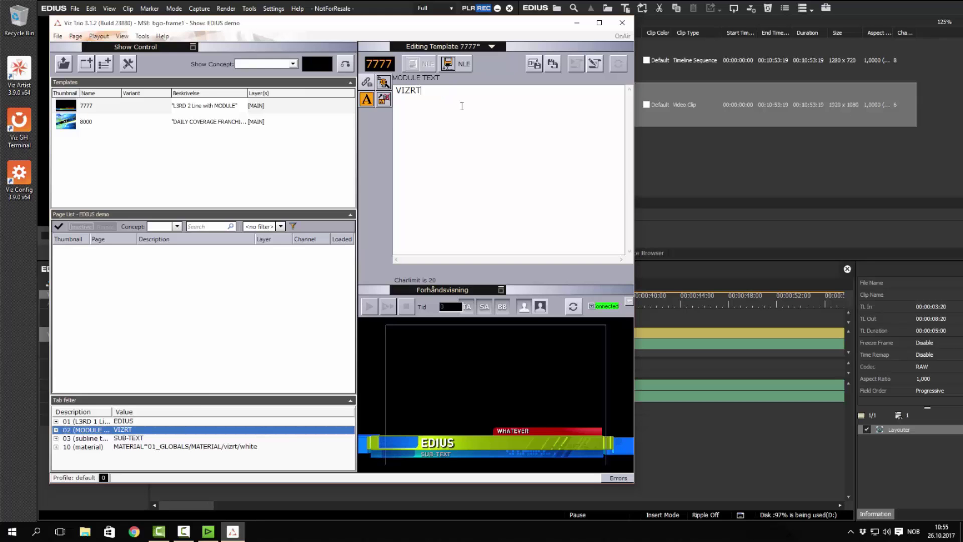
left_click(134, 439)
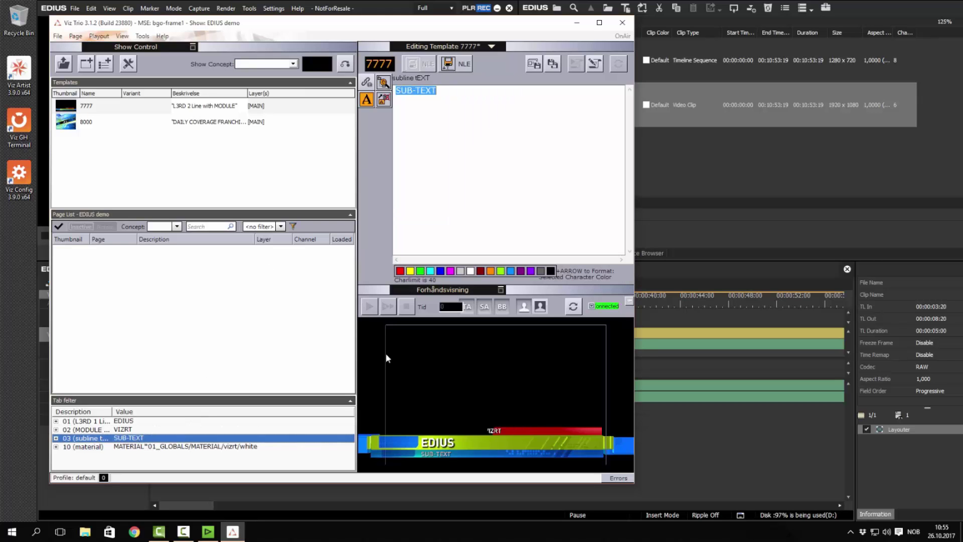
type("Graphics Plugin 2.")
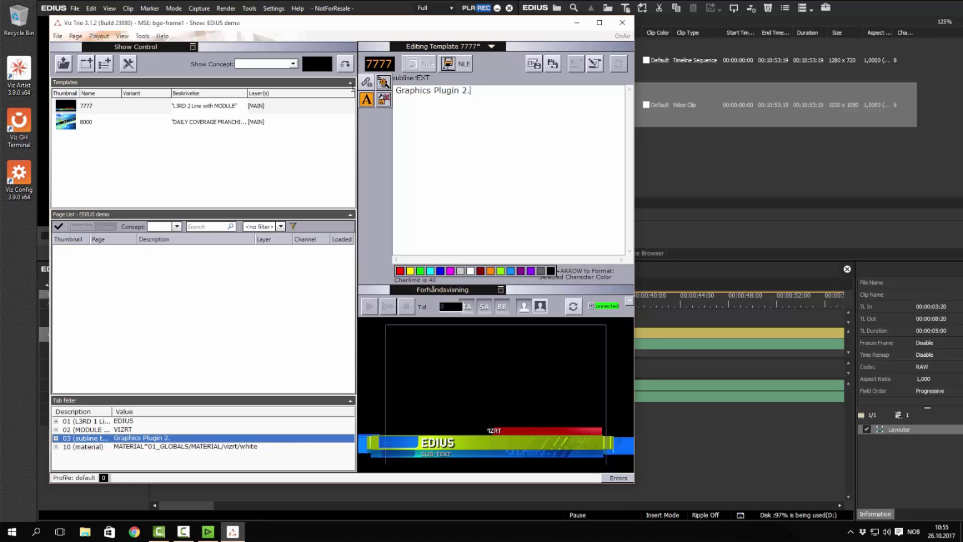
type("0 demo")
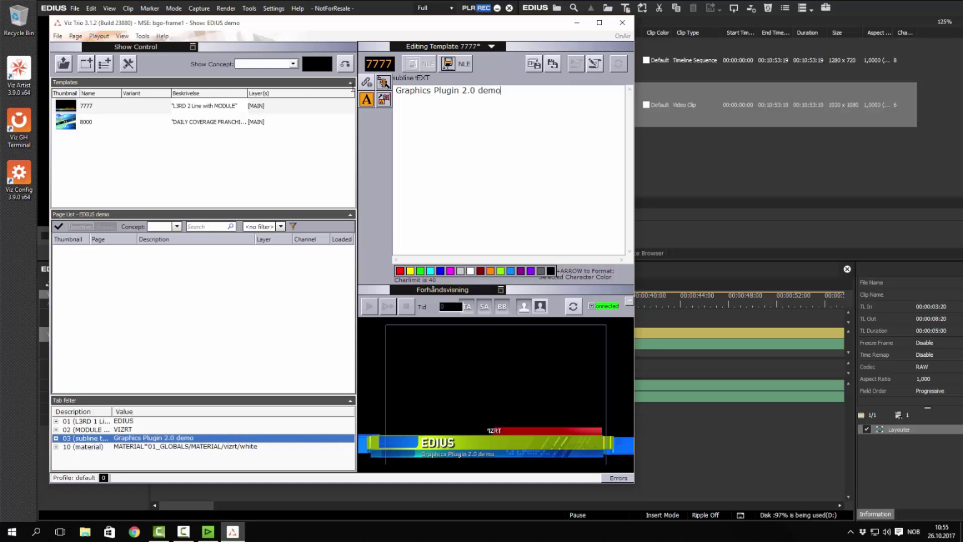
left_click(462, 65)
key("Return")
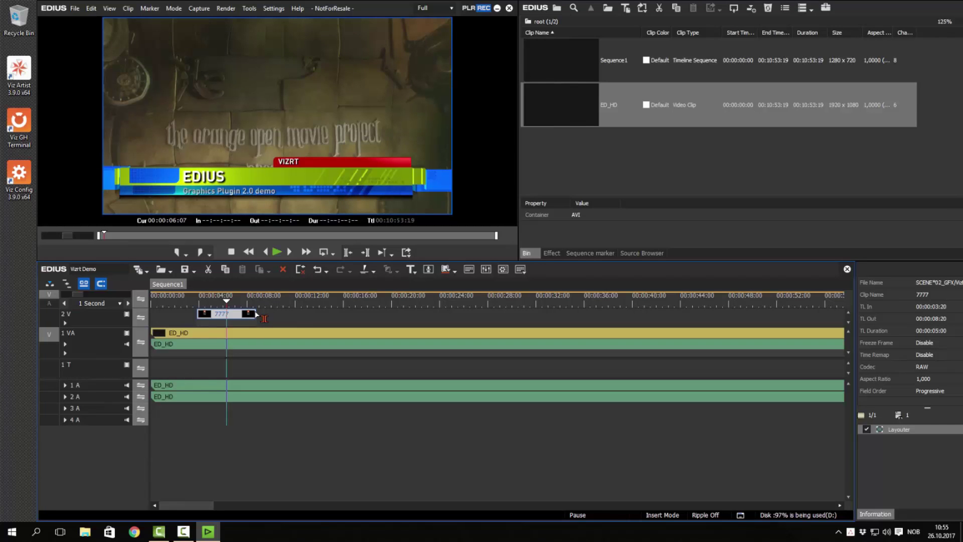
- Extend the 7777 clip on 2V and move it to run from 00:00:05:10 to 00:00:11:11
left_click(257, 315)
left_click_drag(257, 315, 269, 316)
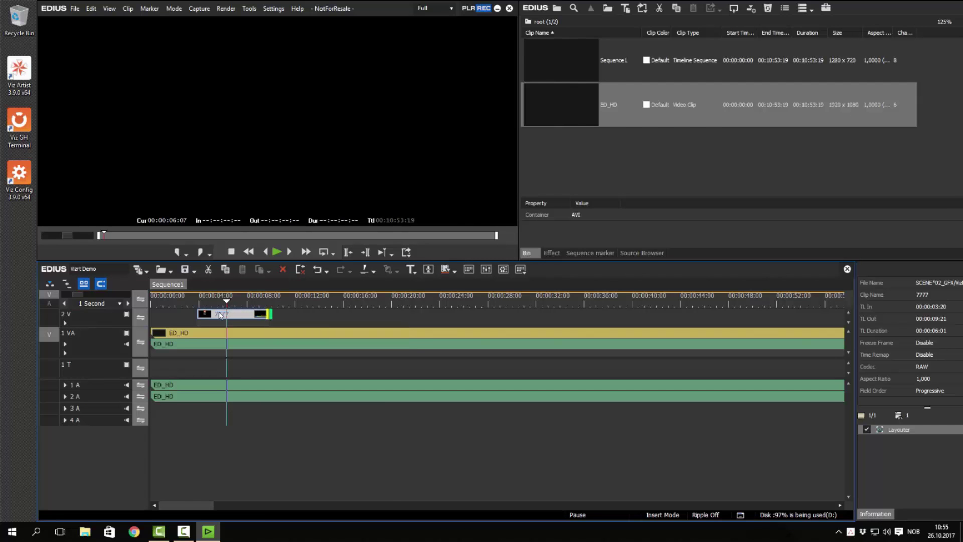
mouse_move(224, 315)
left_mouse_down()
mouse_move(212, 315)
mouse_move(243, 316)
left_mouse_up()
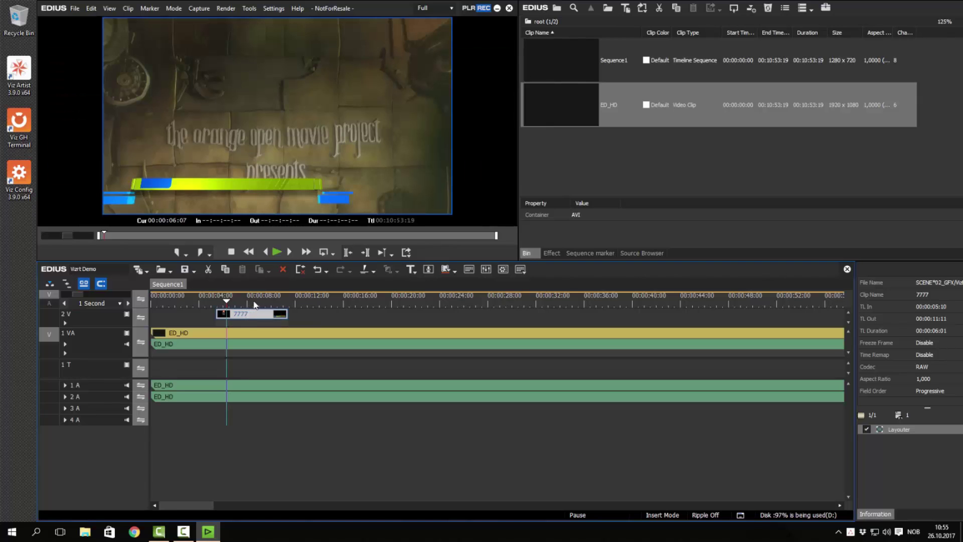
left_click(254, 304)
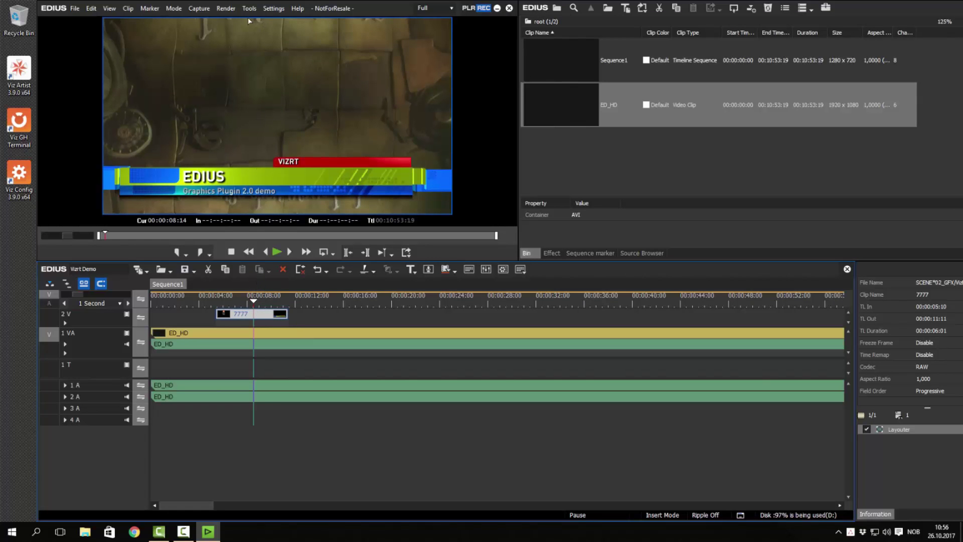
- Render the selected 7777 clip, then play Sequence1 from 00:00:04:22 to preview the lower-third
left_click(226, 8)
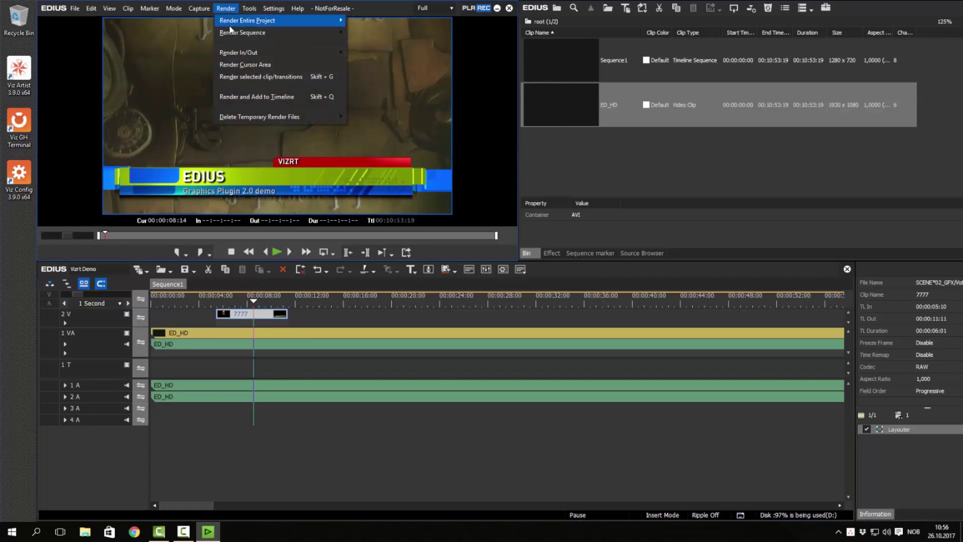
left_click(246, 77)
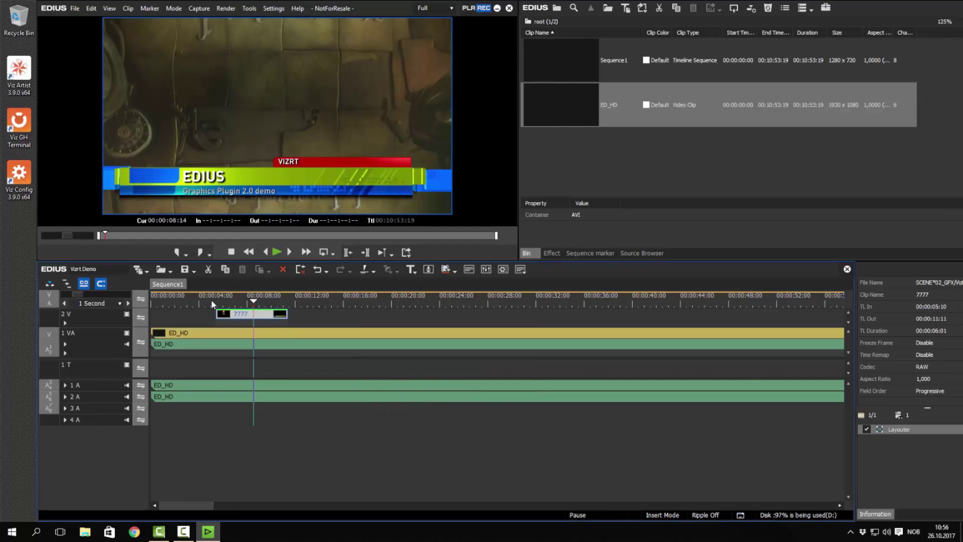
left_click(210, 303)
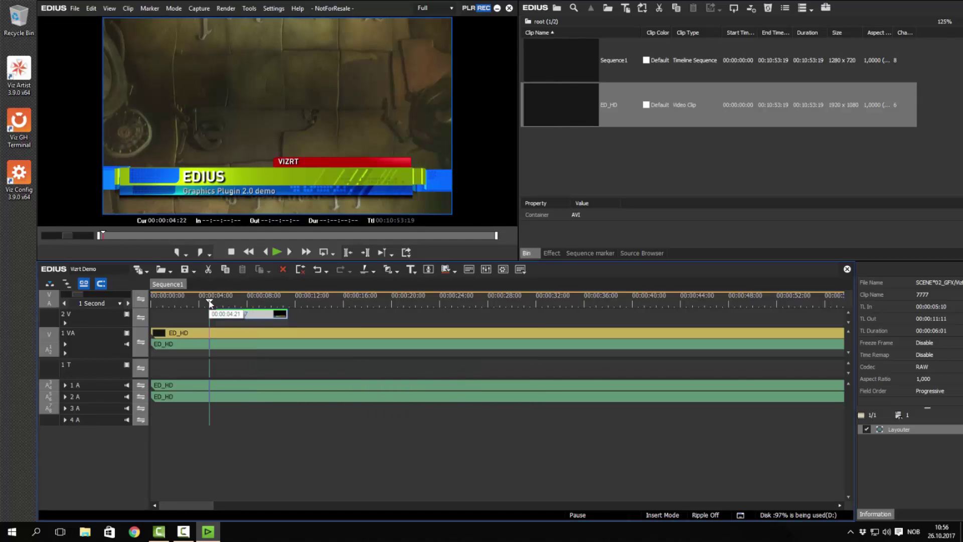
key("space")
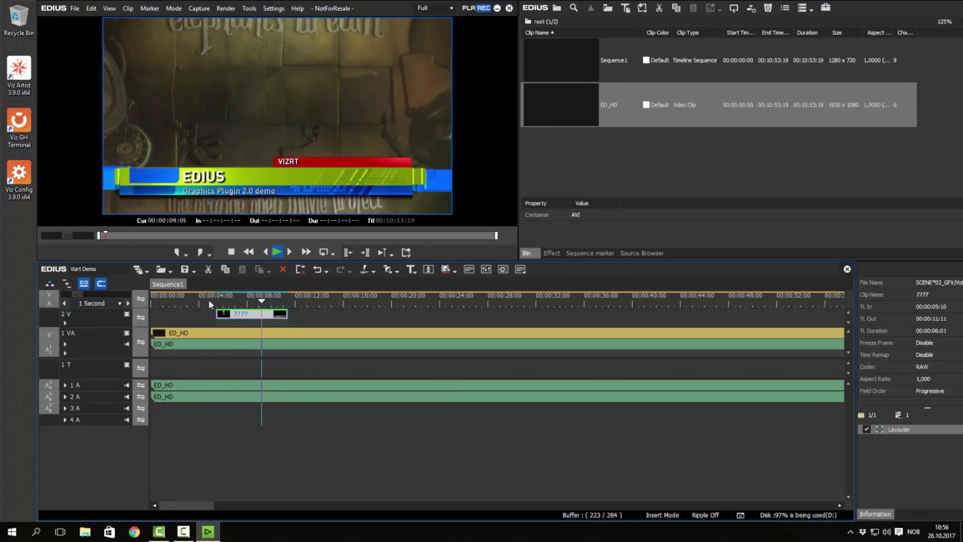
key("space")
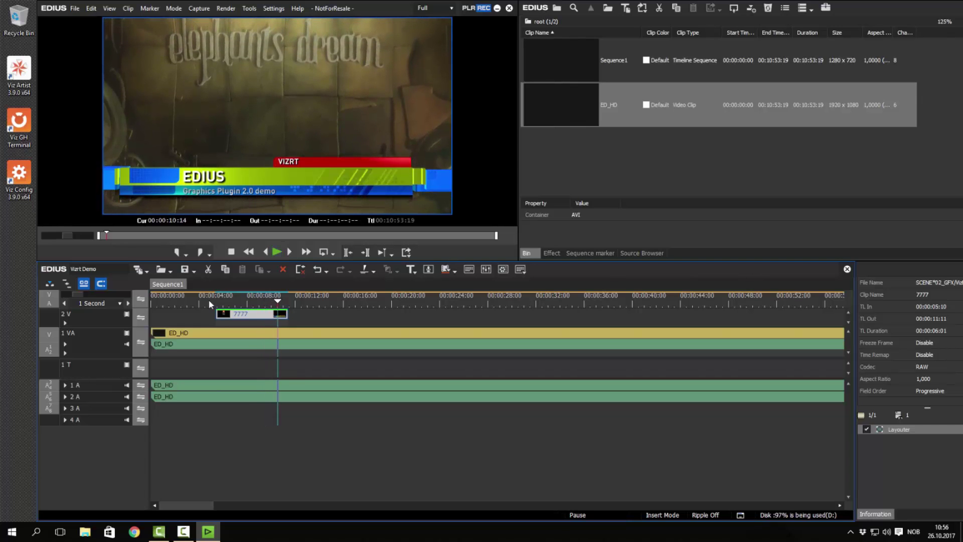
- Reopen the 7777 clip in Viz Trio, change its top line to 'EDIUS 8', and re-render it
double_click(255, 317)
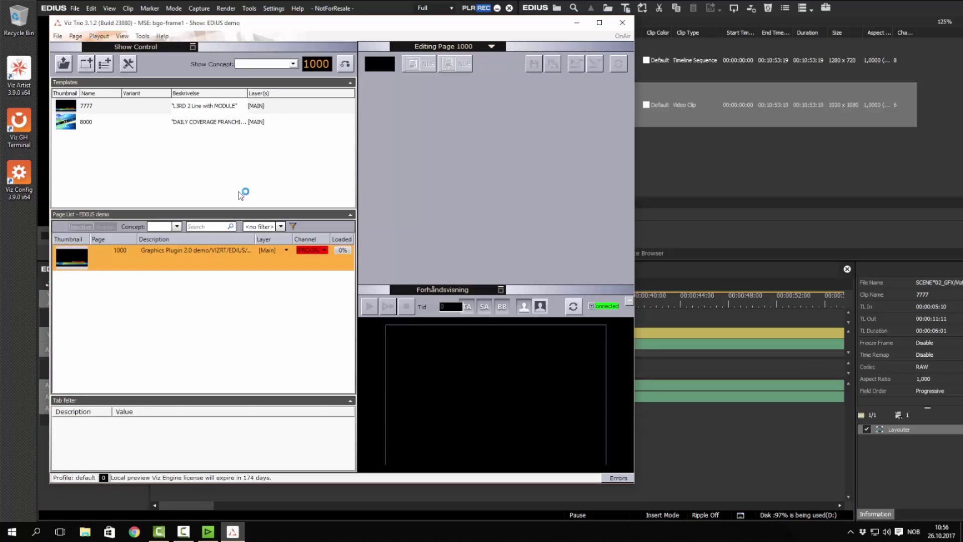
left_click(191, 253)
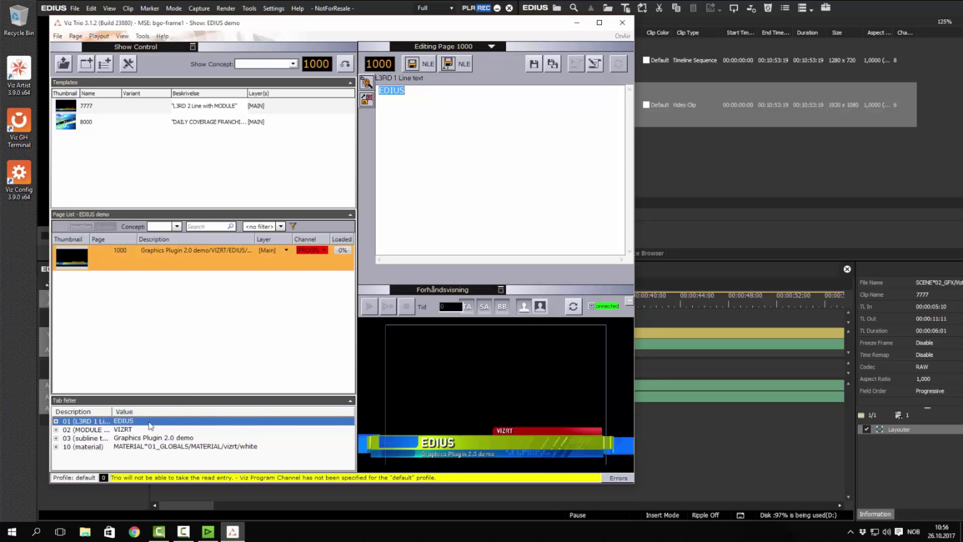
left_click(518, 121)
type("87")
key("BackSpace")
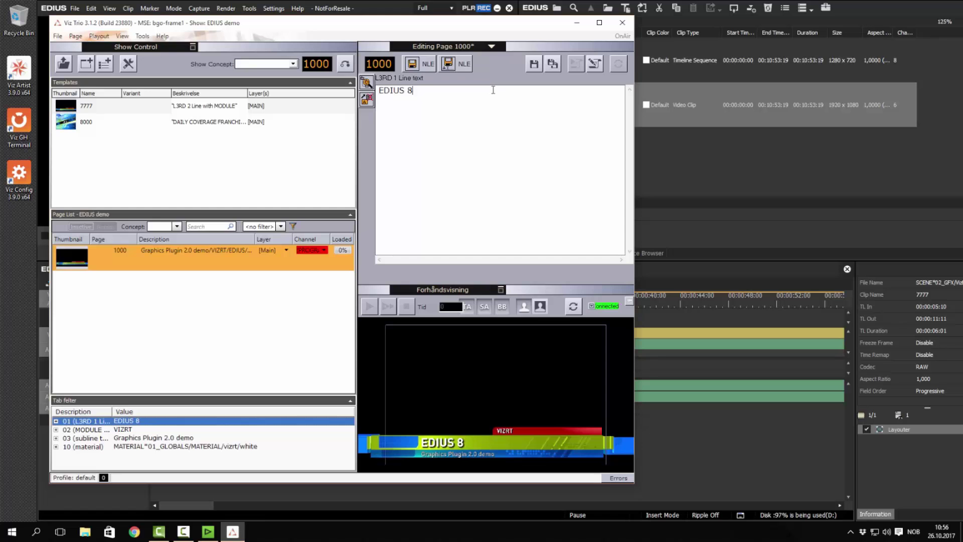
left_click(424, 65)
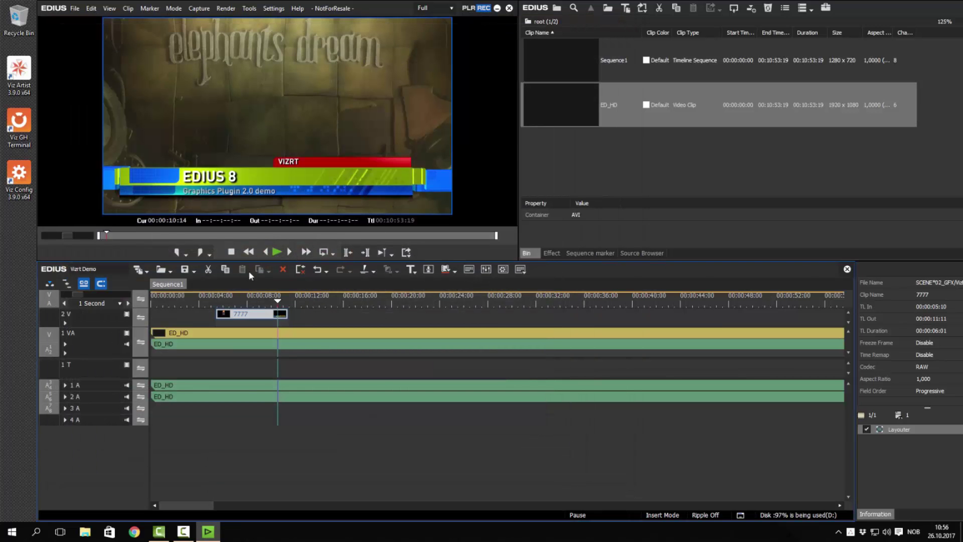
left_click(251, 305)
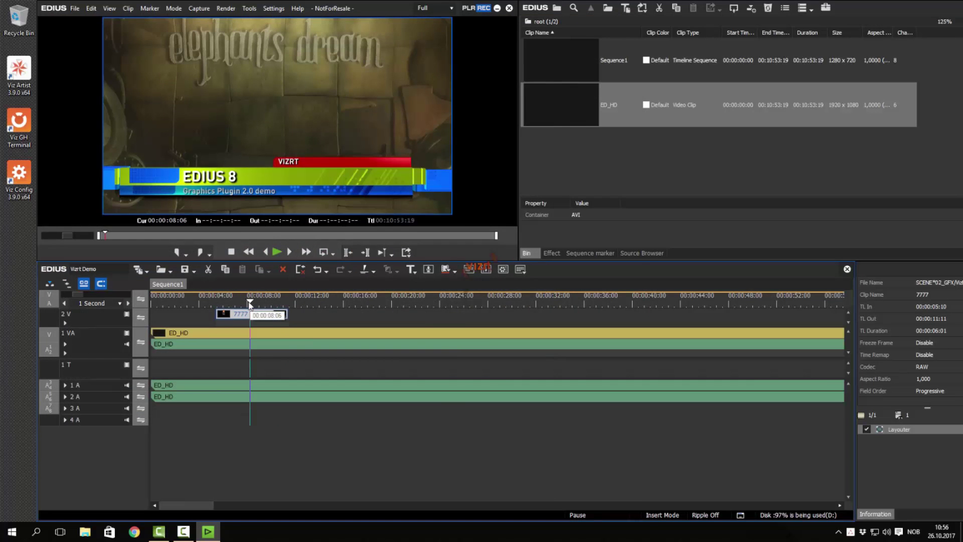